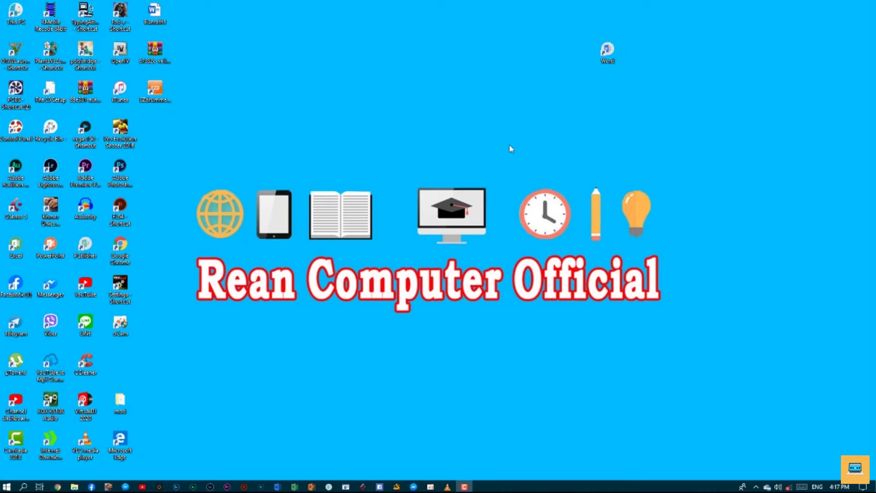
Step: Refresh the desktop from its right-click menu
right_click(526, 88)
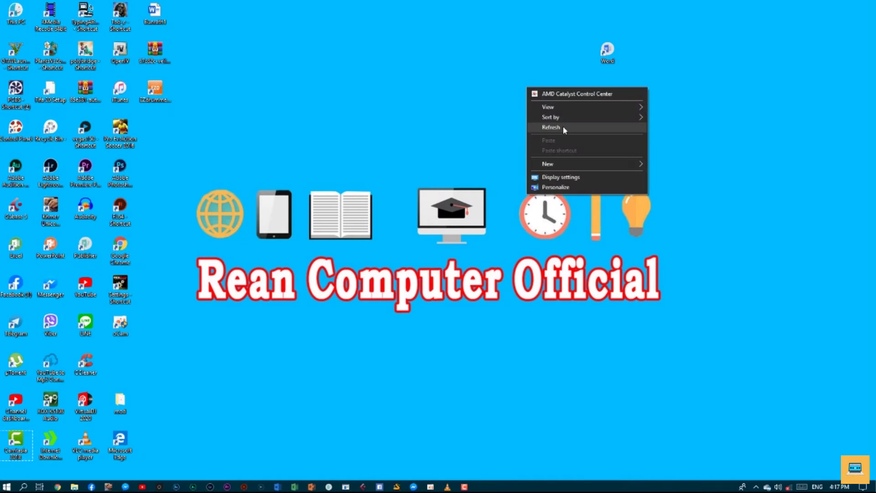
right_click(566, 130)
right_click(601, 172)
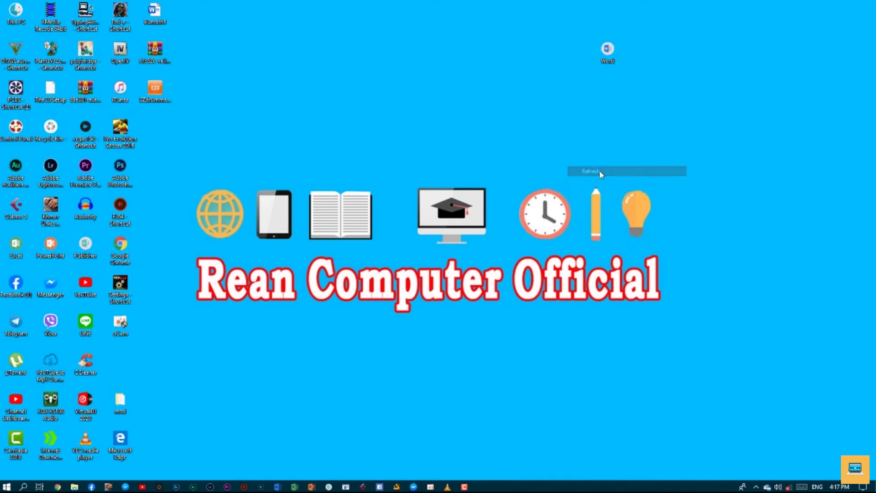
right_click(626, 212)
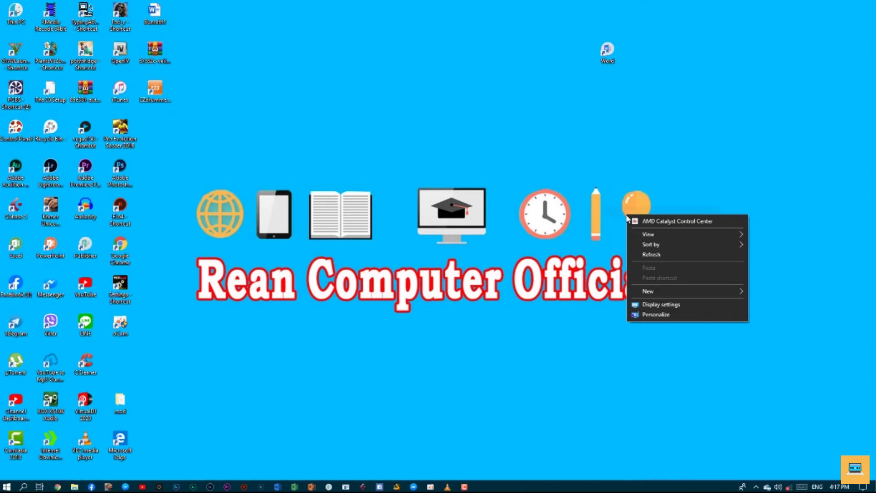
click(639, 256)
right_click(639, 256)
click(678, 295)
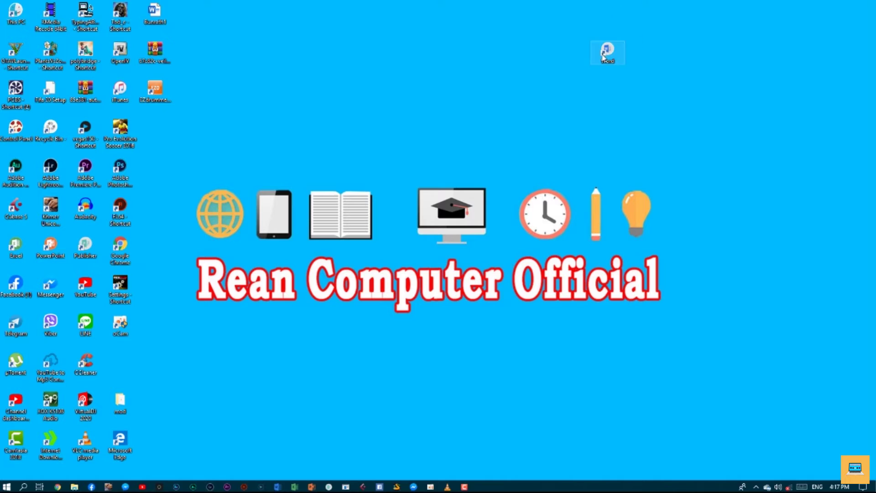
Step: Drag the Word shortcut slightly lower, deselect it, and refresh the desktop
mouse_move(604, 55)
mouse_down()
mouse_move(605, 177)
mouse_move(609, 102)
mouse_up()
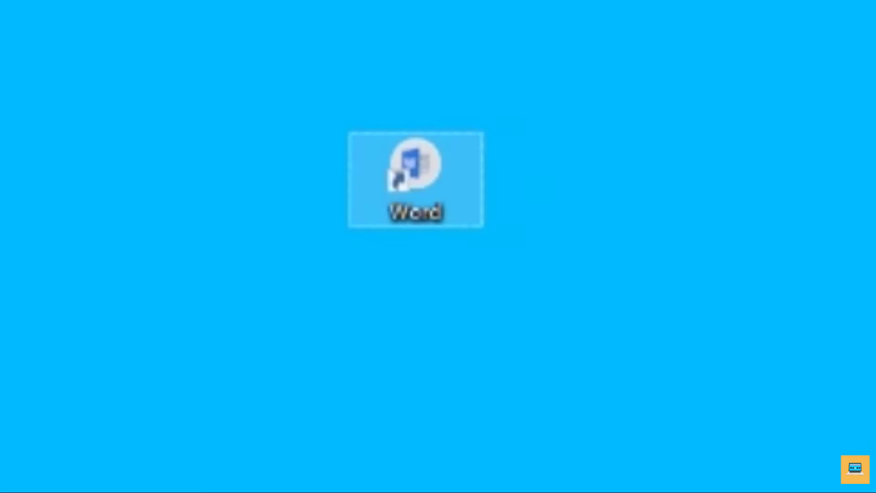
click(548, 97)
right_click(596, 1)
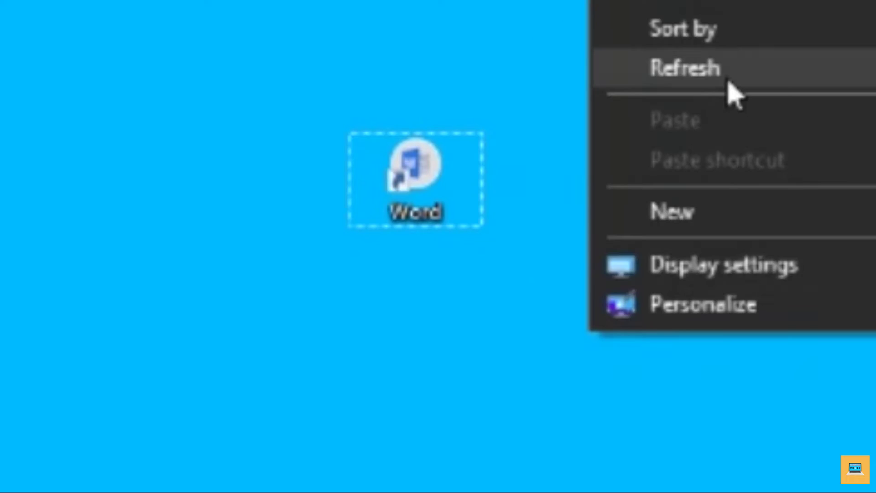
click(808, 244)
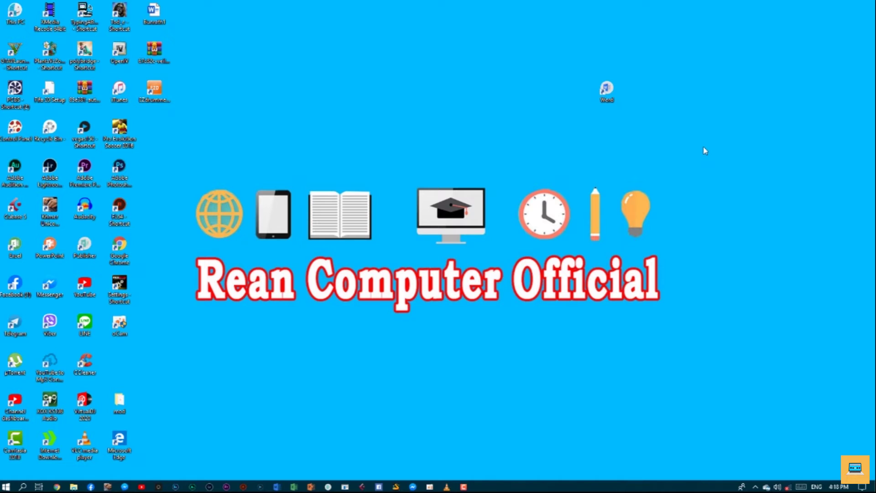
Step: Refresh the desktop and drag the Word shortcut back up near the top
right_click(242, 37)
click(279, 79)
mouse_move(609, 103)
mouse_down()
mouse_move(620, 85)
mouse_move(700, 218)
mouse_move(586, 74)
mouse_up()
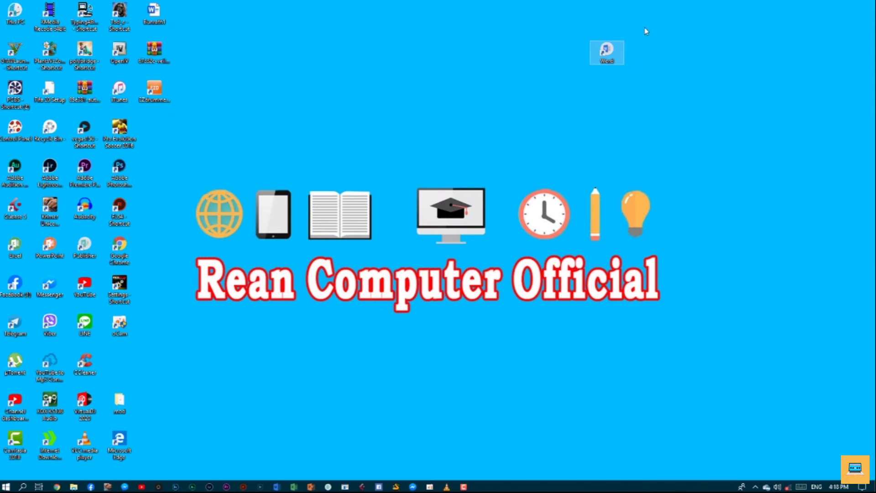
Step: Bring up the Word shortcut's context menu, then dismiss it
click(606, 44)
right_click(605, 44)
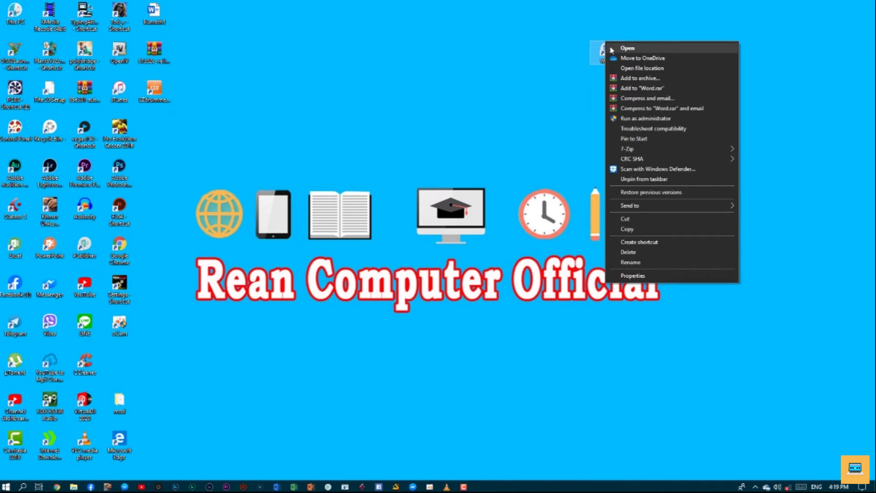
click(598, 54)
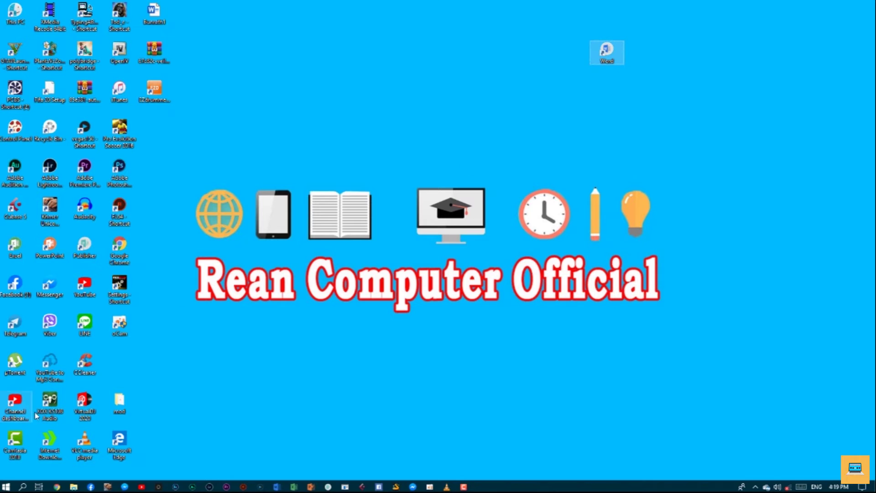
Step: Search the Start menu for 'wor' and launch Word from Best match
key(super)
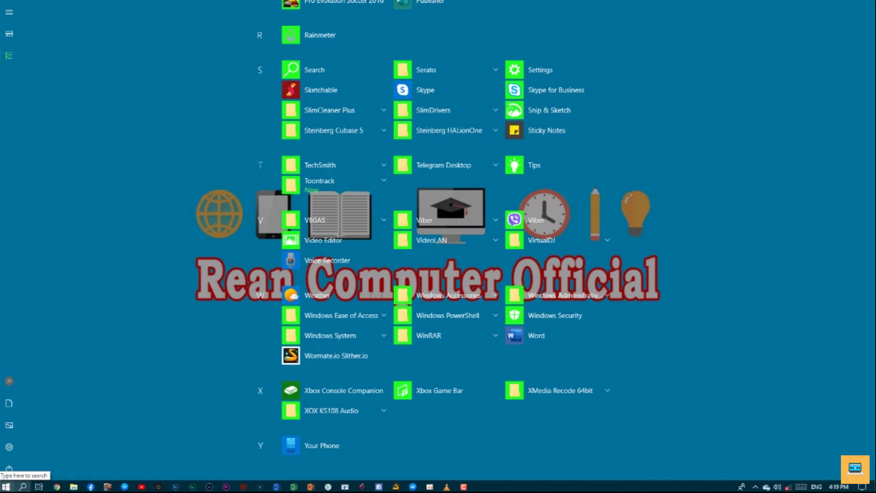
click(21, 487)
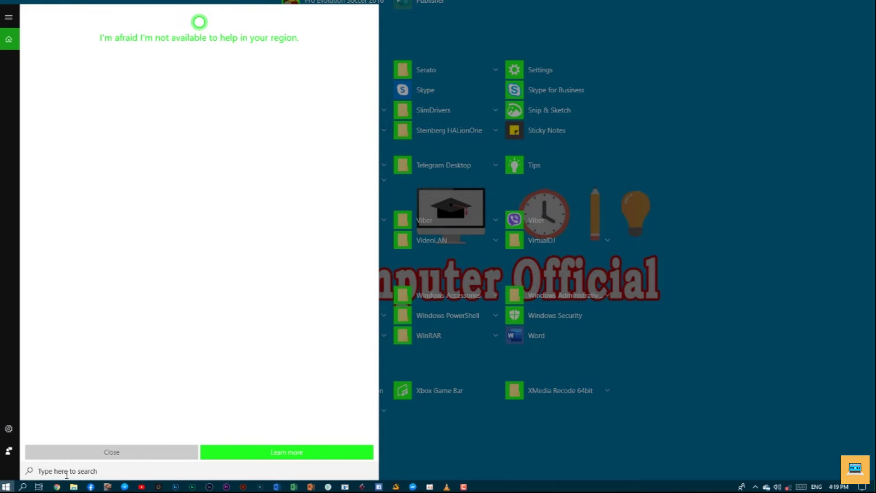
text(wor)
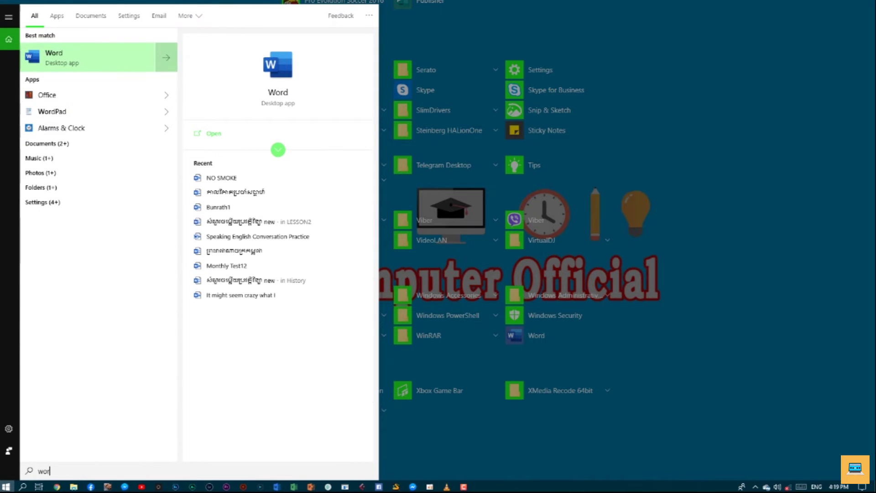
click(97, 58)
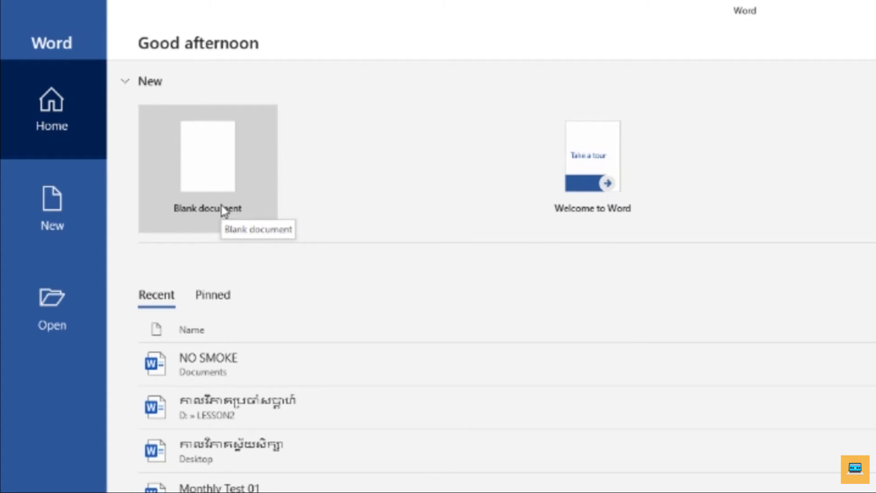
Step: Choose Blank document on Word's start screen to get an empty Document7
click(222, 211)
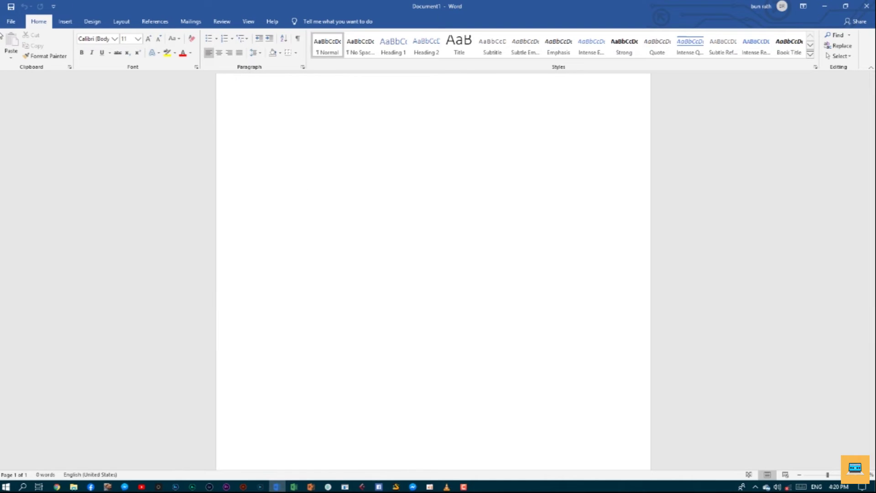
click(10, 22)
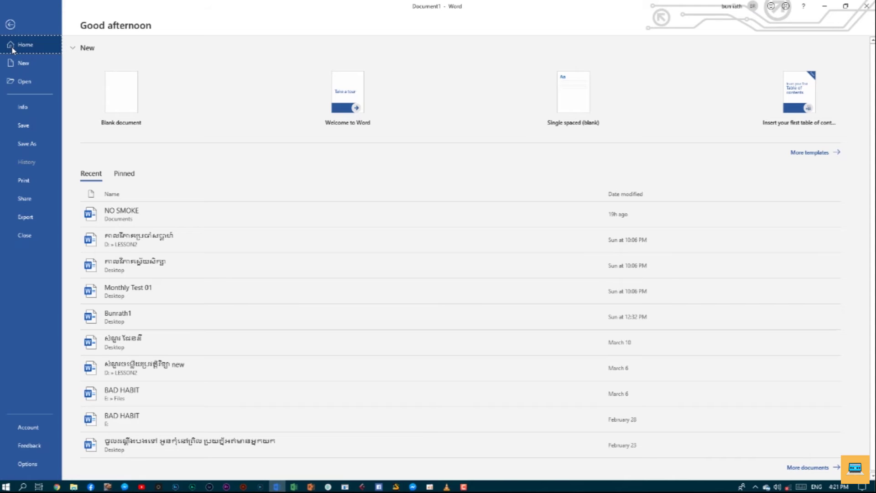
click(16, 17)
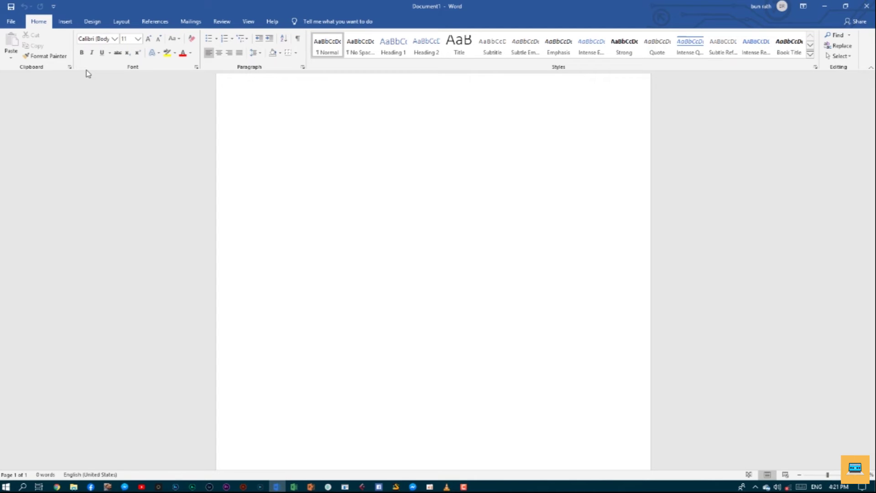
click(75, 22)
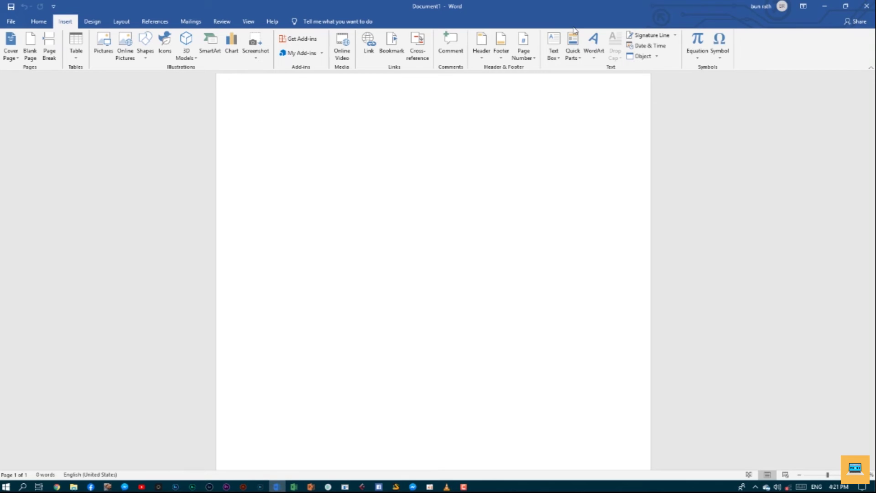
click(121, 21)
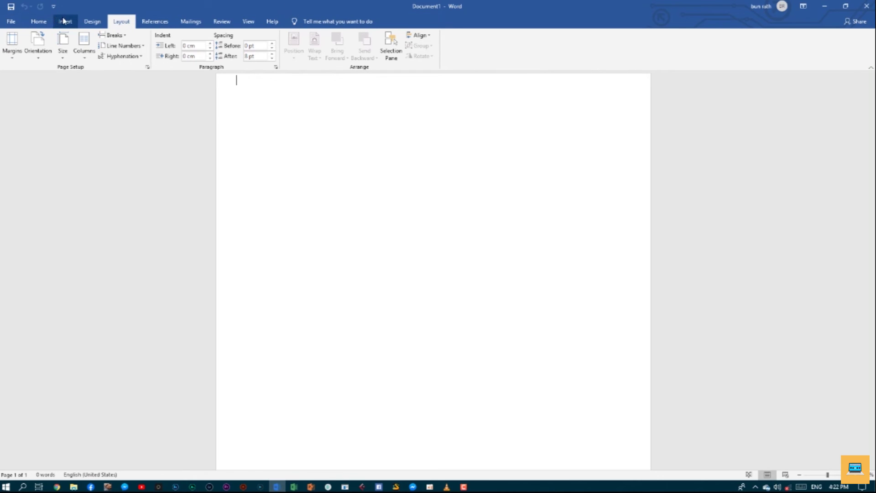
click(64, 21)
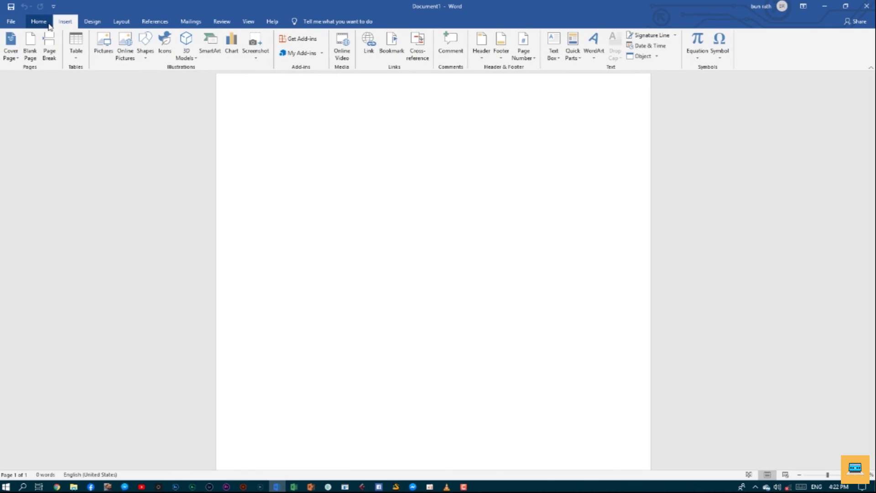
click(39, 21)
click(11, 22)
click(30, 26)
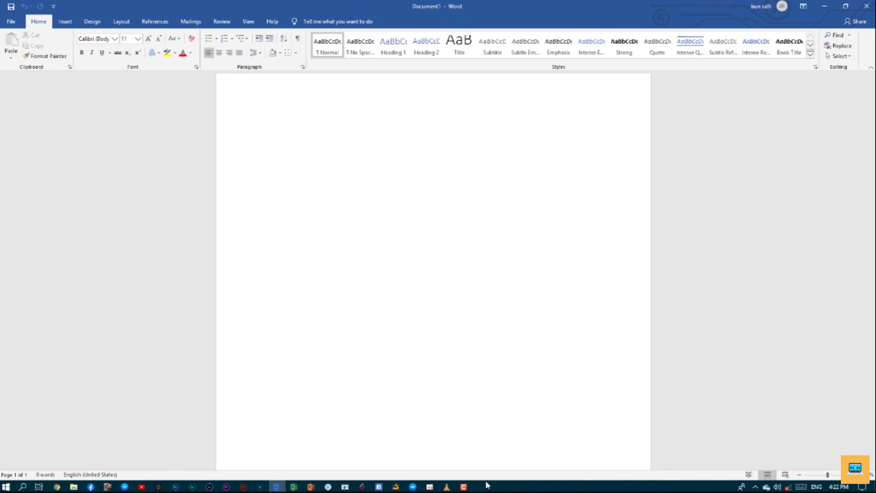
mouse_move(464, 486)
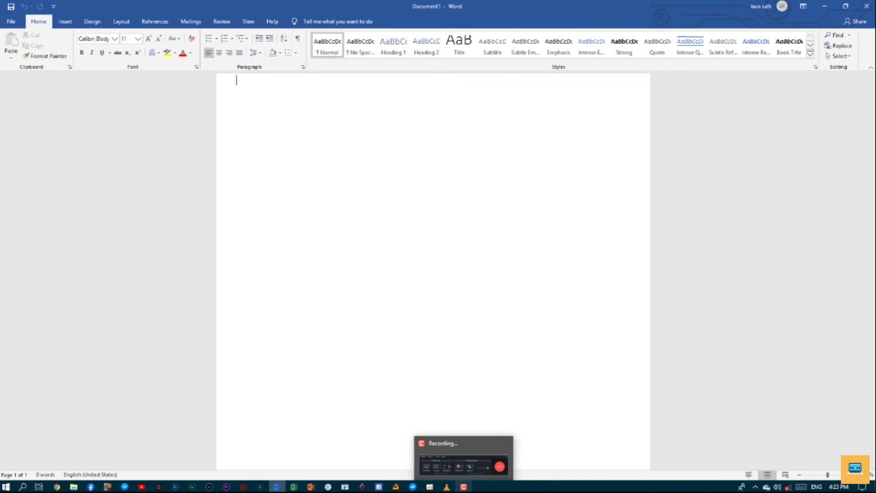
click(487, 472)
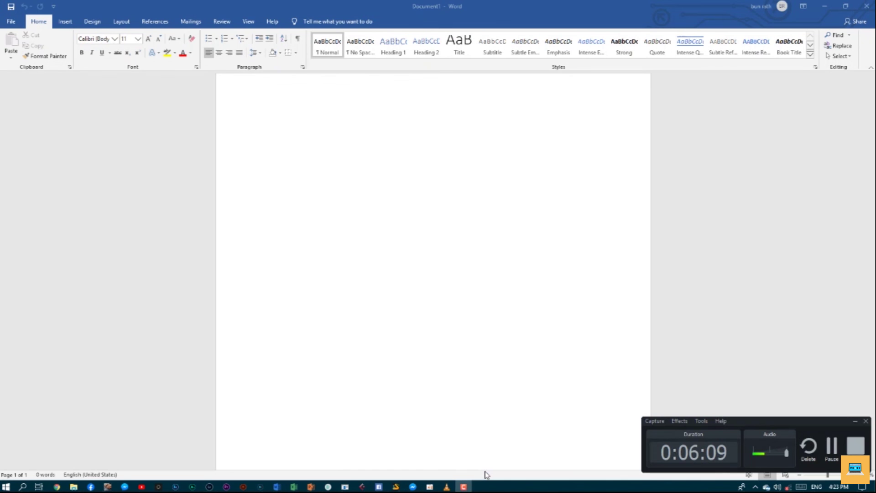